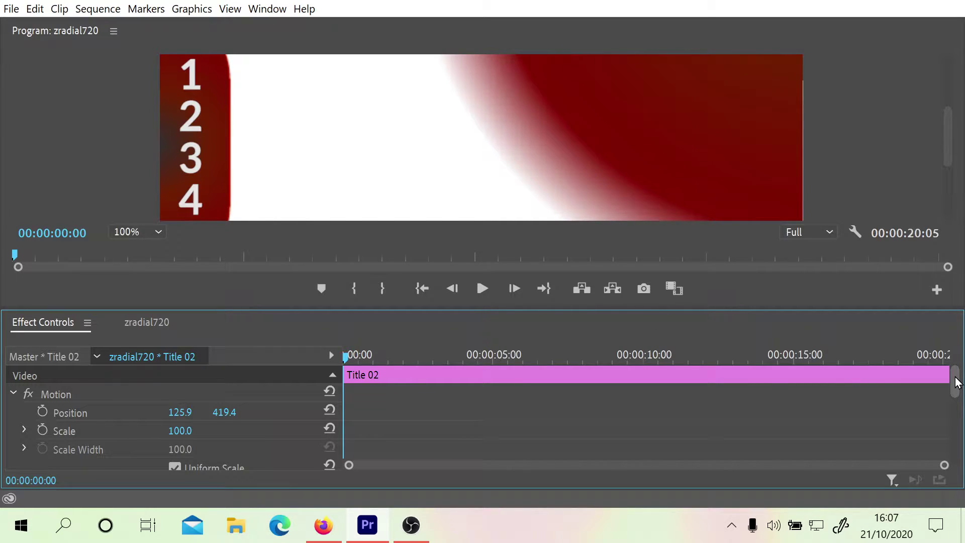
# Scroll the Effect Controls panel down to Title 02's Opacity section and its mask tools.
pyautogui.moveTo(957, 383); pyautogui.dragTo(957, 384)
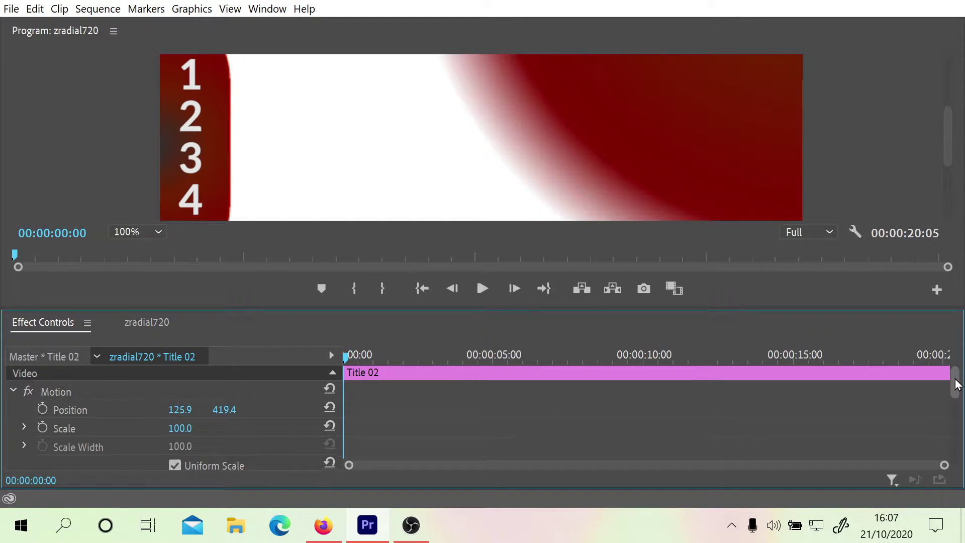
pyautogui.moveTo(957, 382); pyautogui.dragTo(949, 438)
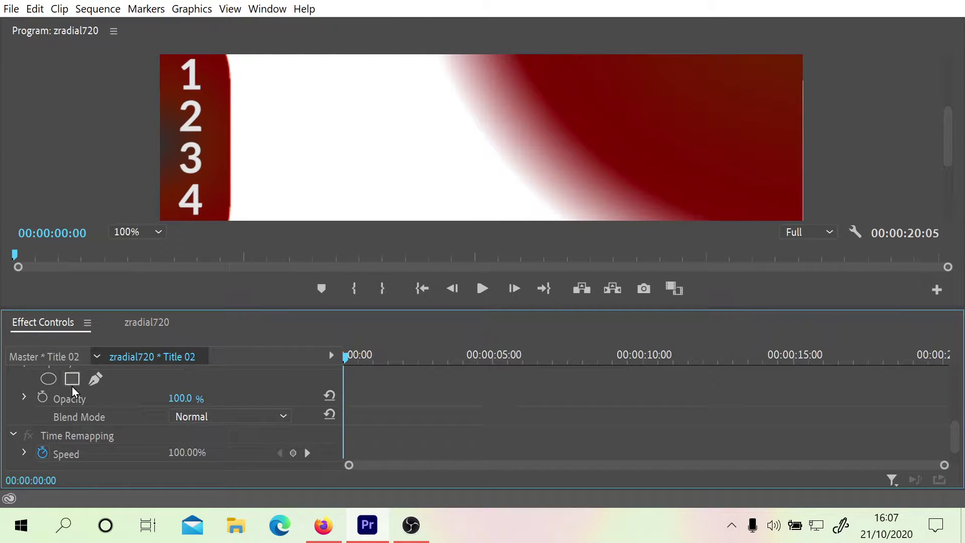
# Fit a rectangle mask around the number 1 and set a Mask Path keyframe at 00:00:00:00.
pyautogui.click(72, 385)
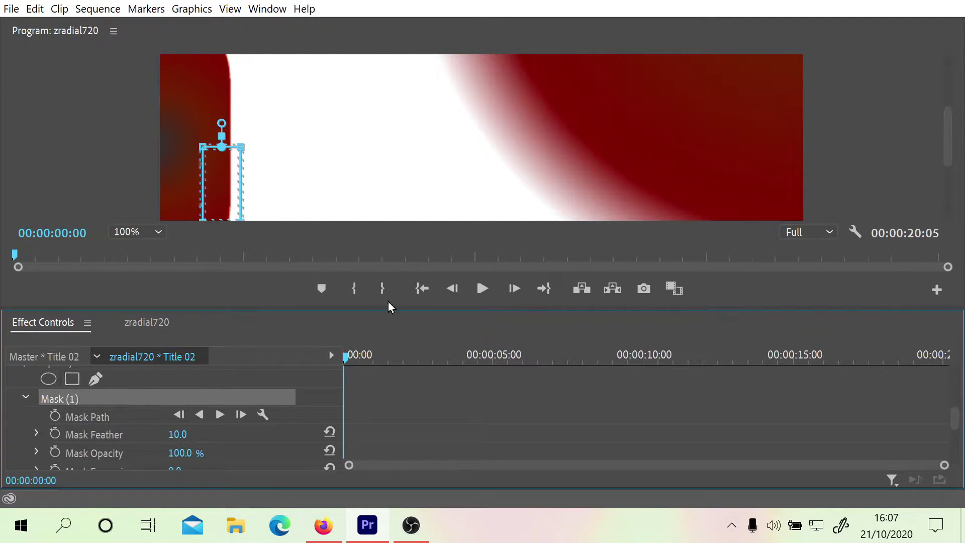
pyautogui.moveTo(217, 183); pyautogui.dragTo(186, 91)
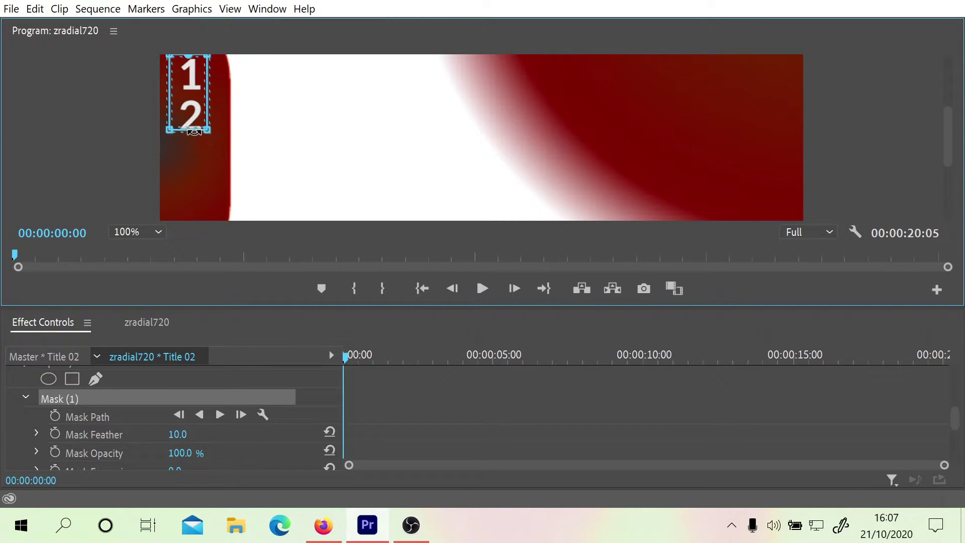
pyautogui.moveTo(194, 131); pyautogui.dragTo(188, 75)
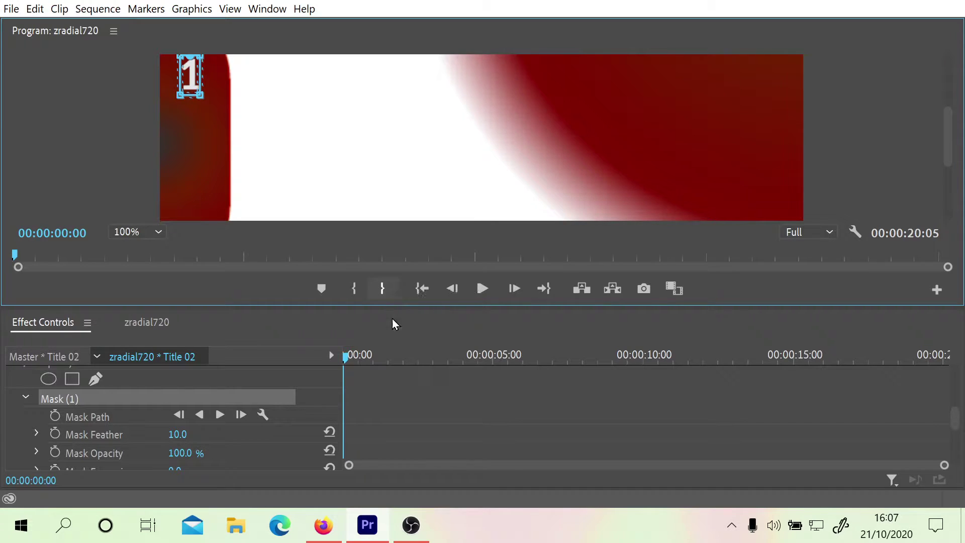
pyautogui.click(55, 416)
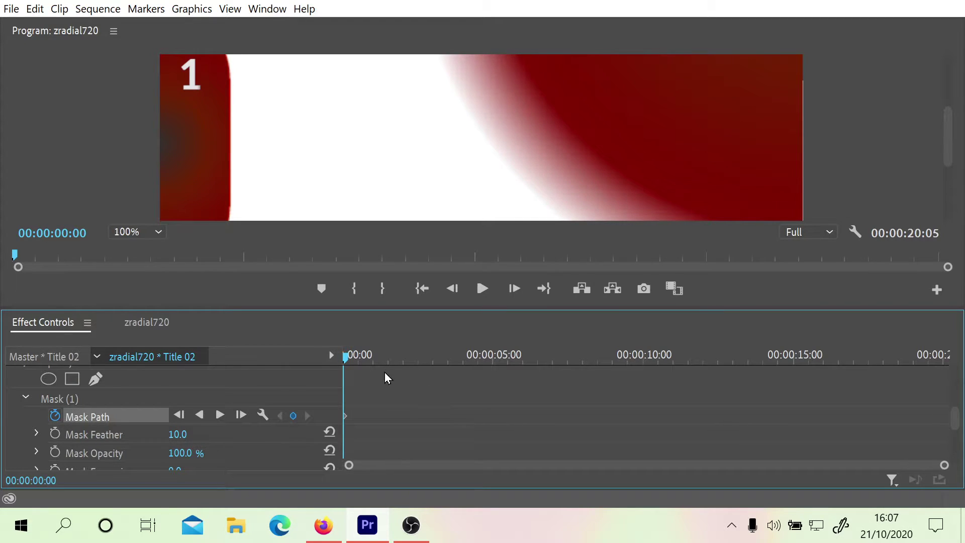
# Copy the starting Mask Path keyframe and paste it at about five seconds.
pyautogui.moveTo(345, 355); pyautogui.dragTo(504, 365)
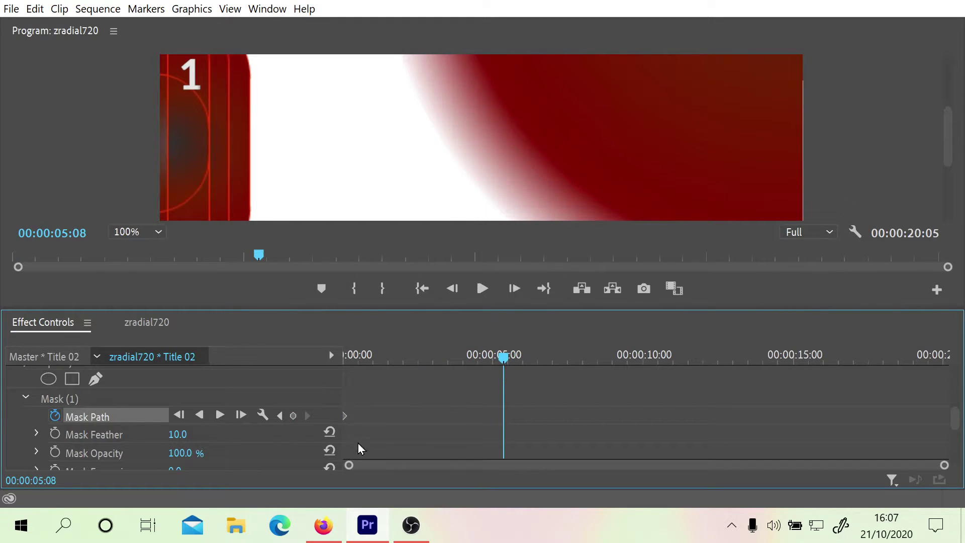
pyautogui.rightClick(343, 421)
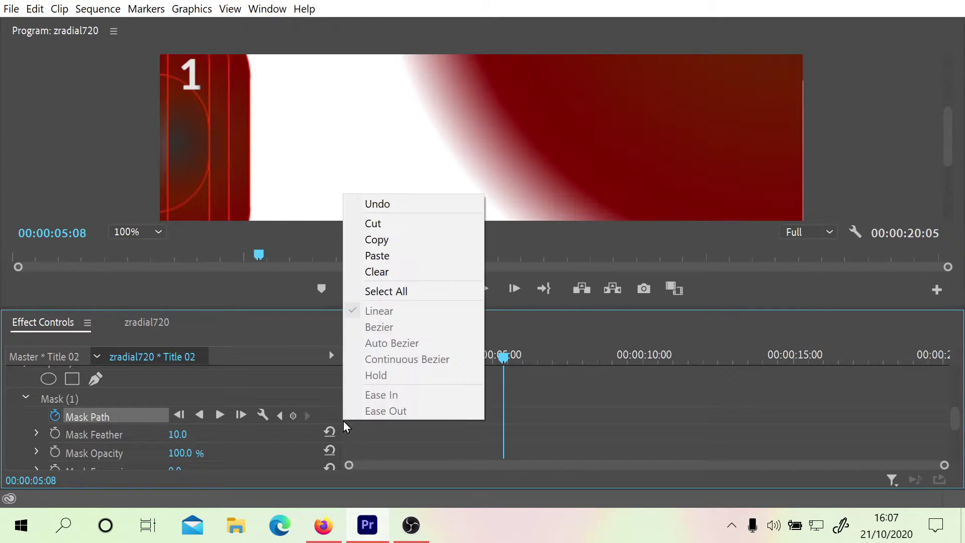
pyautogui.click(407, 239)
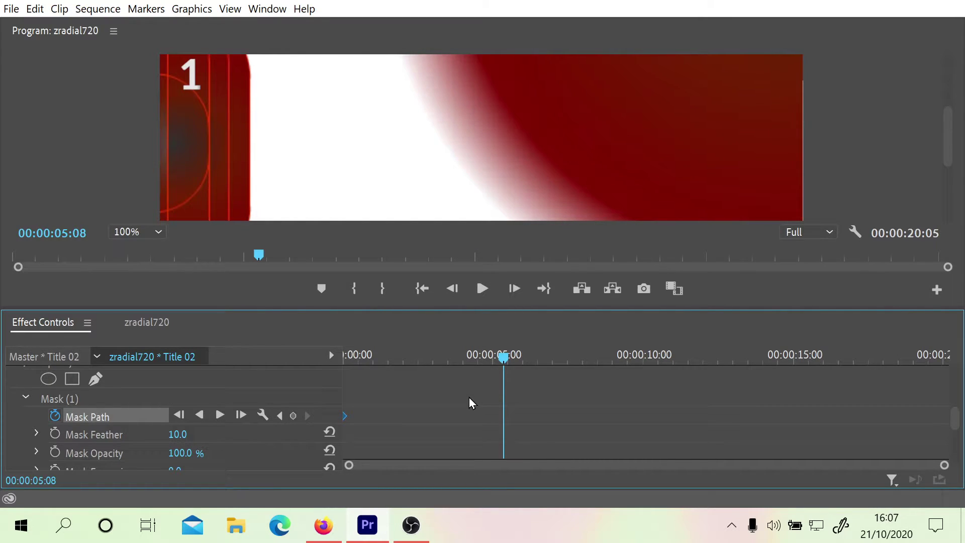
pyautogui.hotkey('ctrl', 'v')
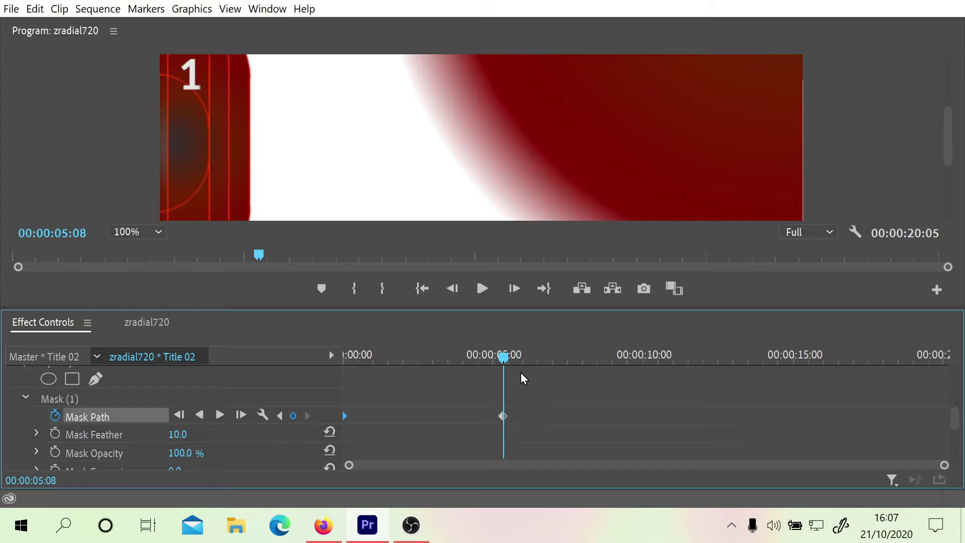
pyautogui.moveTo(503, 358)
pyautogui.mouseDown()
pyautogui.moveTo(333, 364)
pyautogui.moveTo(517, 362)
pyautogui.moveTo(502, 365)
pyautogui.mouseUp()
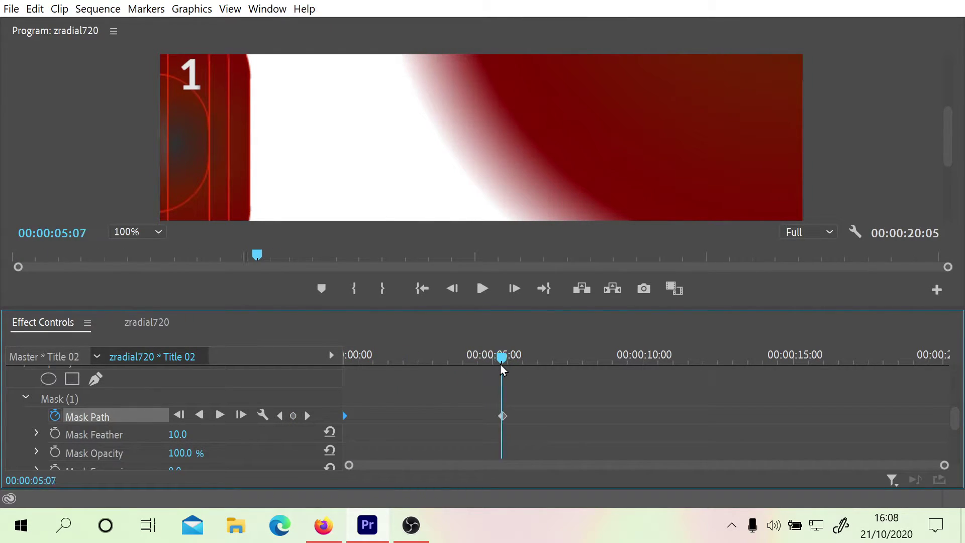
pyautogui.press('Left')
pyautogui.press('Left')
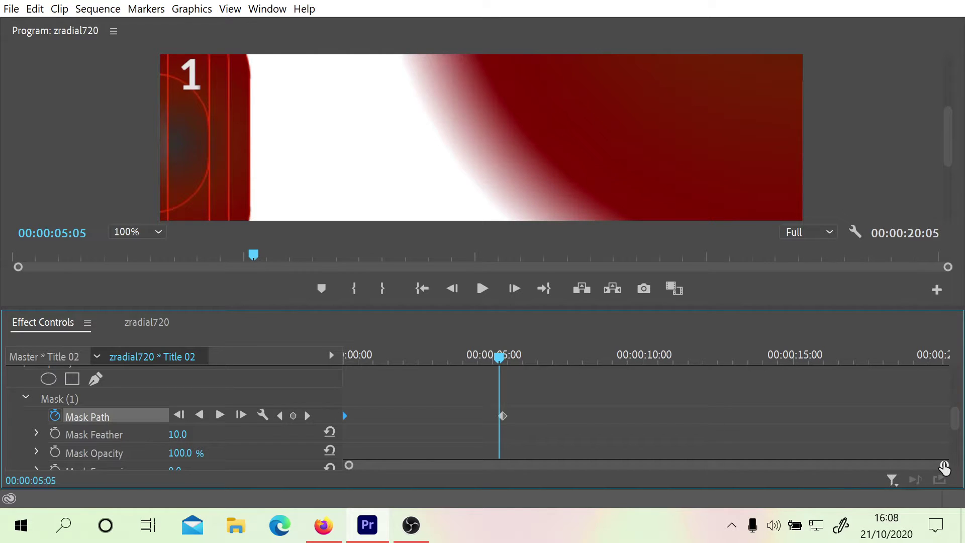
# Move the mask down over the number 2 at the five-second keyframe.
pyautogui.moveTo(945, 469); pyautogui.dragTo(603, 465)
pyautogui.moveTo(663, 367); pyautogui.dragTo(716, 375)
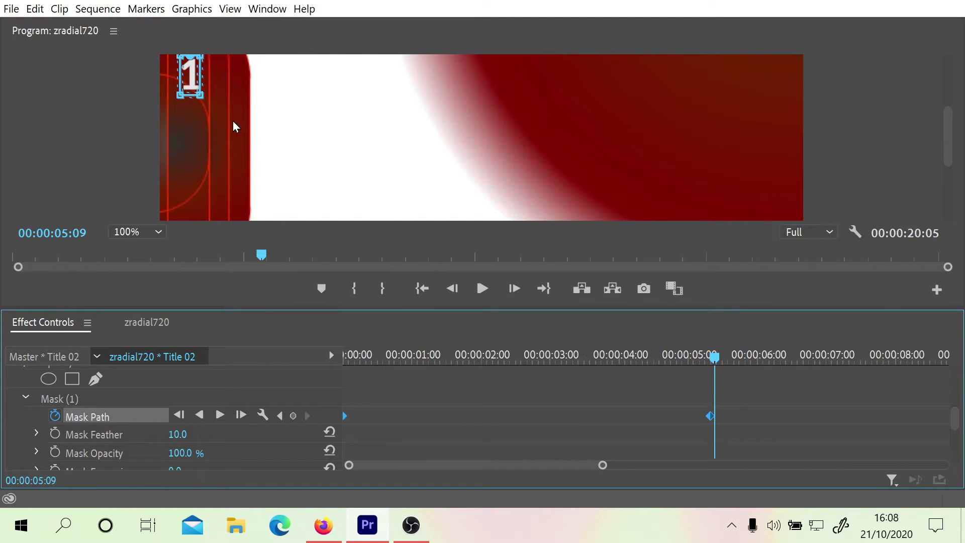
pyautogui.moveTo(191, 76); pyautogui.dragTo(190, 116)
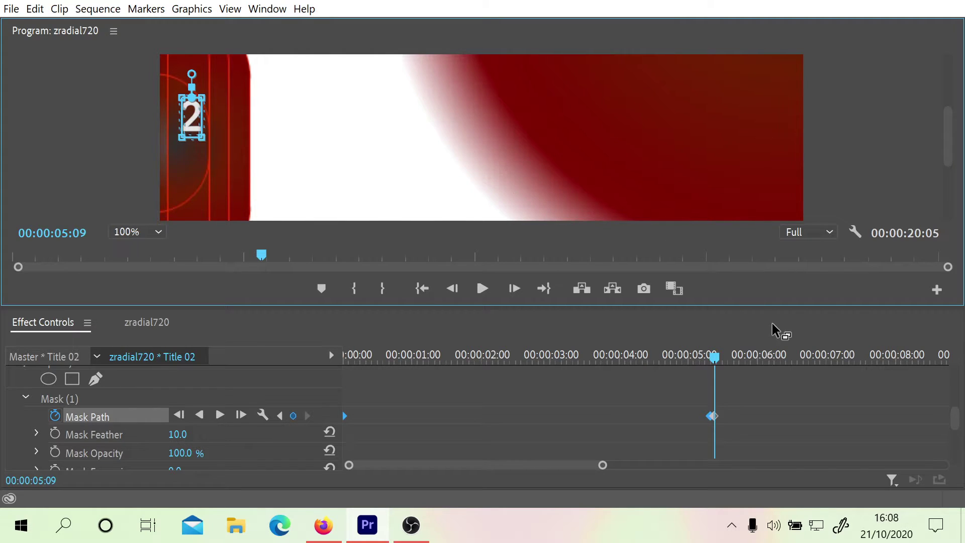
# Play from the start to confirm the mask switches from 1 to 2 near five seconds.
pyautogui.moveTo(721, 359)
pyautogui.mouseDown()
pyautogui.moveTo(622, 370)
pyautogui.moveTo(344, 367)
pyautogui.mouseUp()
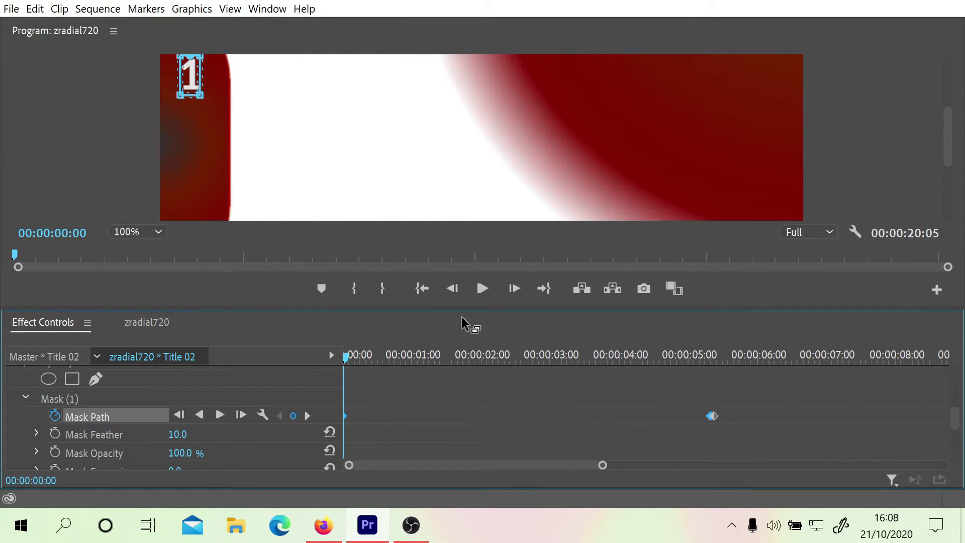
pyautogui.click(482, 289)
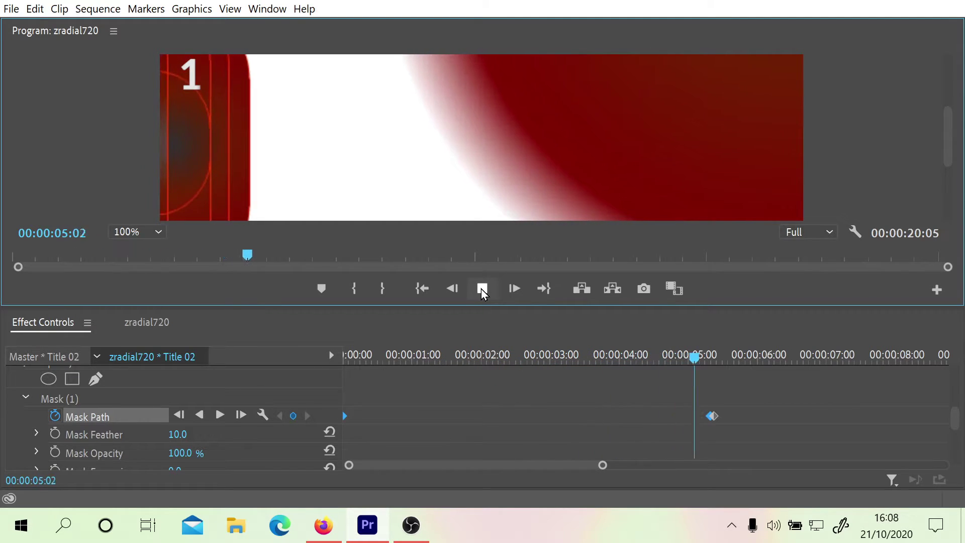
pyautogui.click(482, 289)
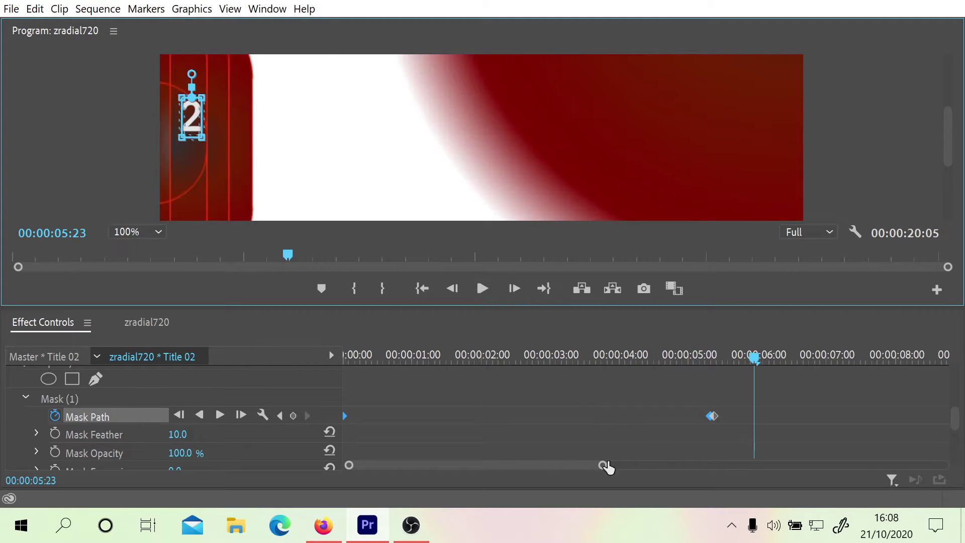
pyautogui.click(716, 416)
# Nudge the second Mask Path keyframe slightly later and check the 1-to-2 switch frame.
pyautogui.moveTo(603, 467); pyautogui.dragTo(501, 468)
pyautogui.click(439, 415)
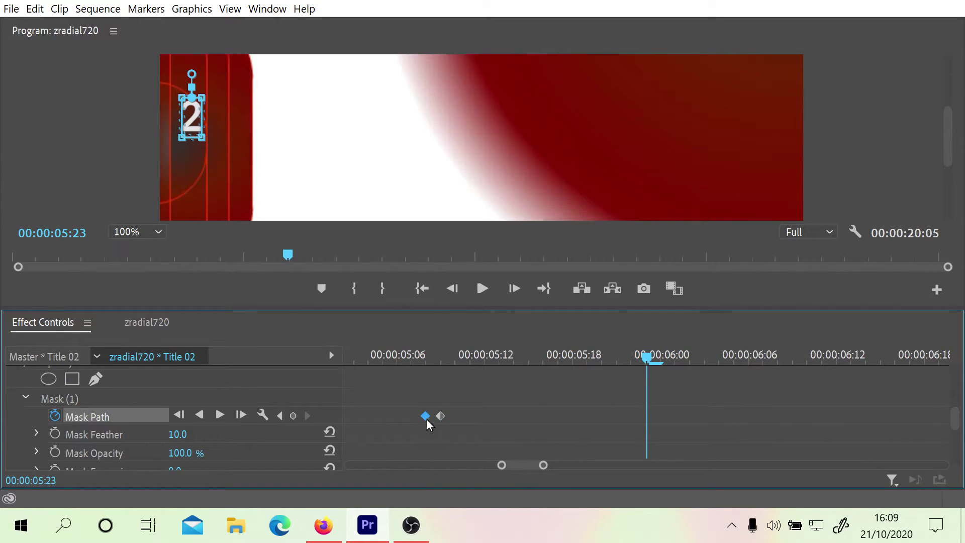
pyautogui.moveTo(427, 419); pyautogui.dragTo(435, 418)
pyautogui.moveTo(647, 358); pyautogui.dragTo(430, 362)
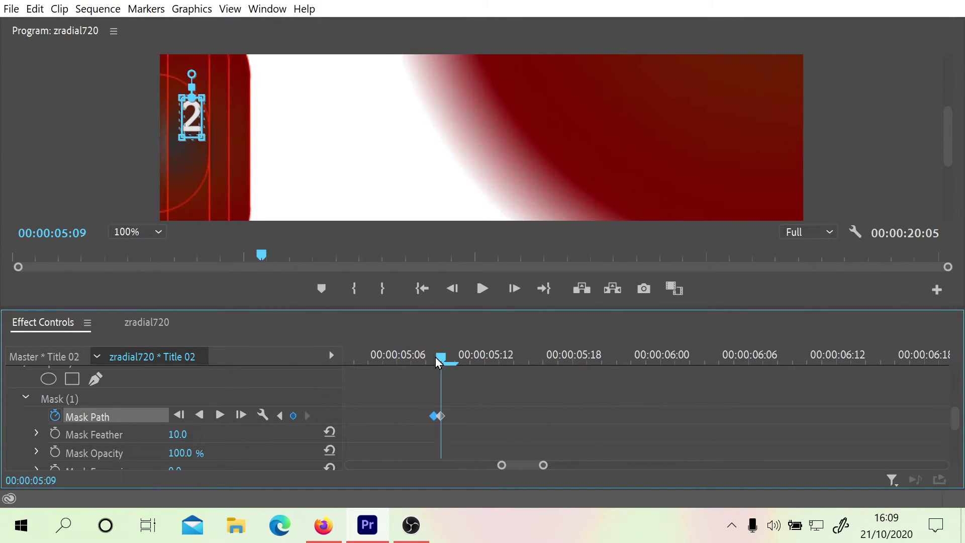
pyautogui.moveTo(431, 362); pyautogui.dragTo(447, 353)
# Apply an option from the mask keyframe's context menu, then go to the ten-second mark.
pyautogui.rightClick(513, 416)
pyautogui.click(562, 236)
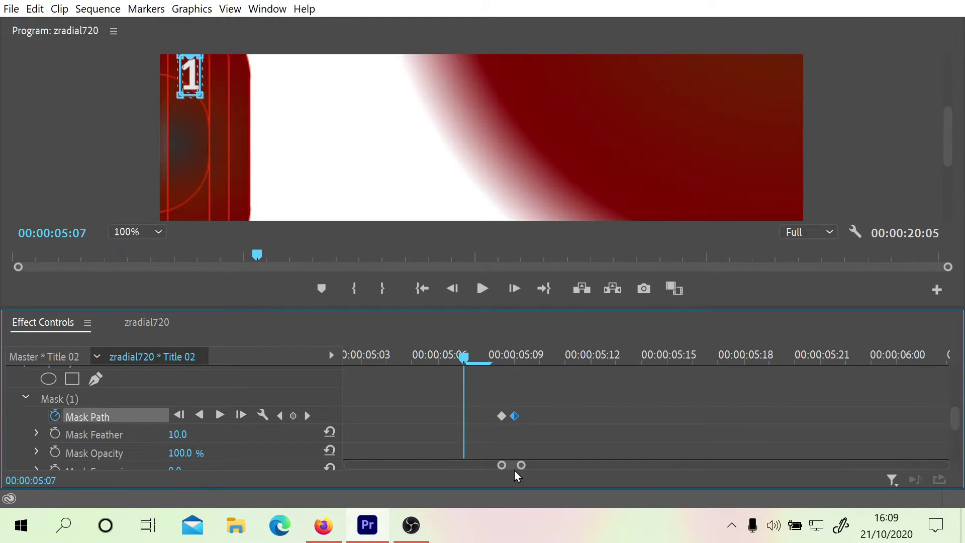
pyautogui.moveTo(521, 470)
pyautogui.mouseDown()
pyautogui.moveTo(672, 488)
pyautogui.moveTo(675, 541)
pyautogui.mouseUp()
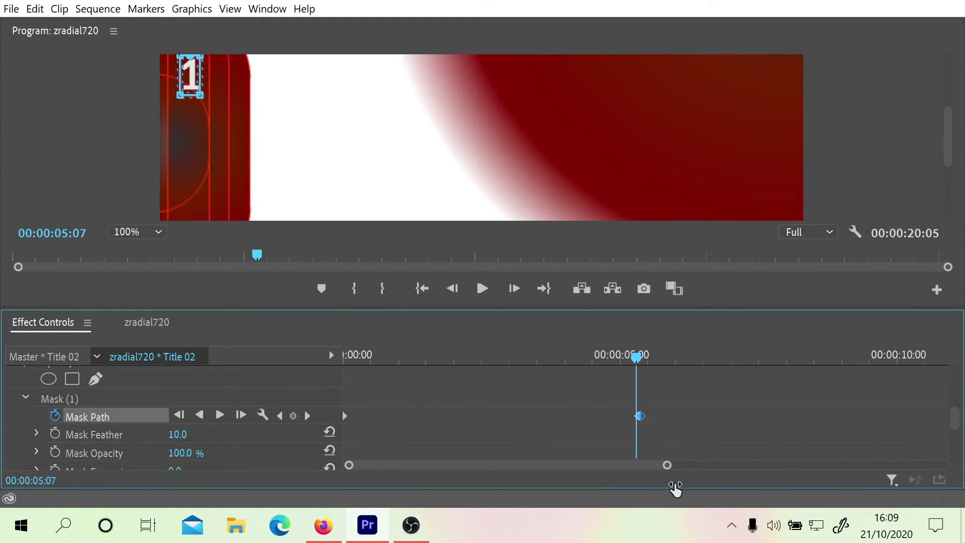
pyautogui.click(902, 355)
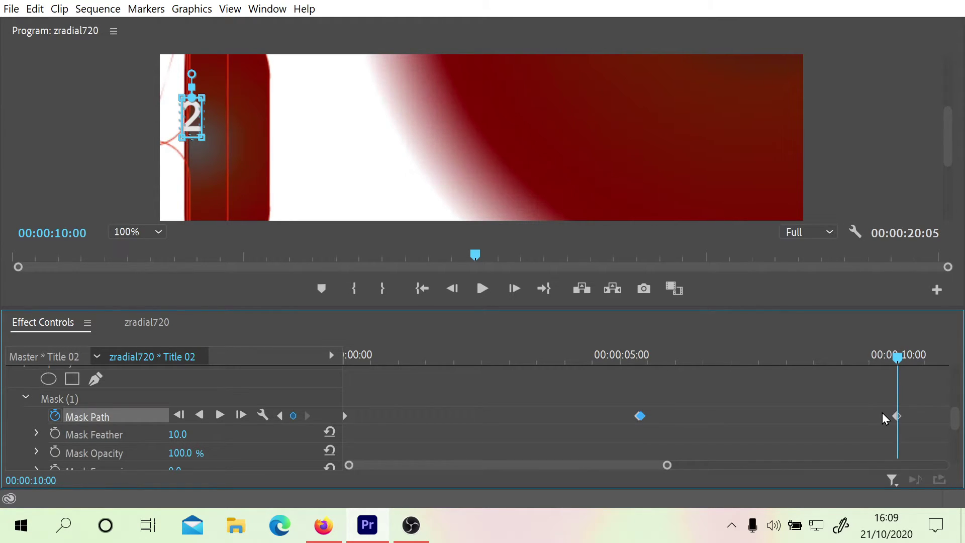
# Position the playhead at 00:00:10:01, just past the ten-second Mask Path keyframe.
pyautogui.click(891, 358)
pyautogui.click(904, 359)
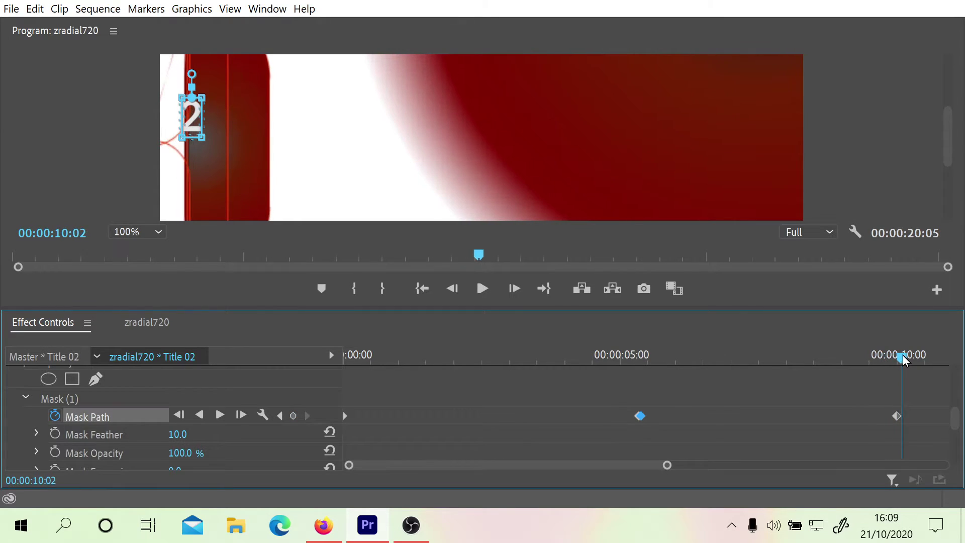
pyautogui.click(901, 356)
pyautogui.moveTo(902, 359); pyautogui.dragTo(900, 358)
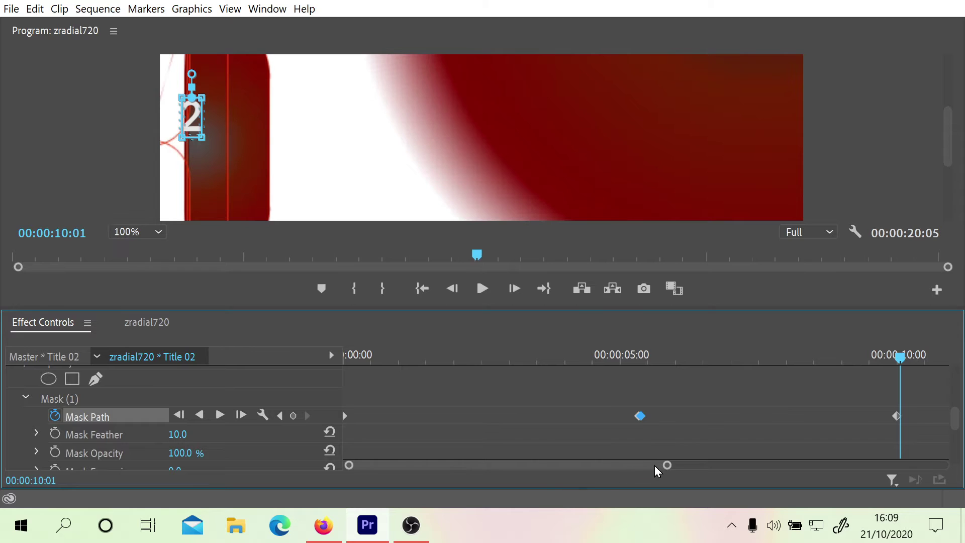
pyautogui.moveTo(666, 465); pyautogui.dragTo(598, 466)
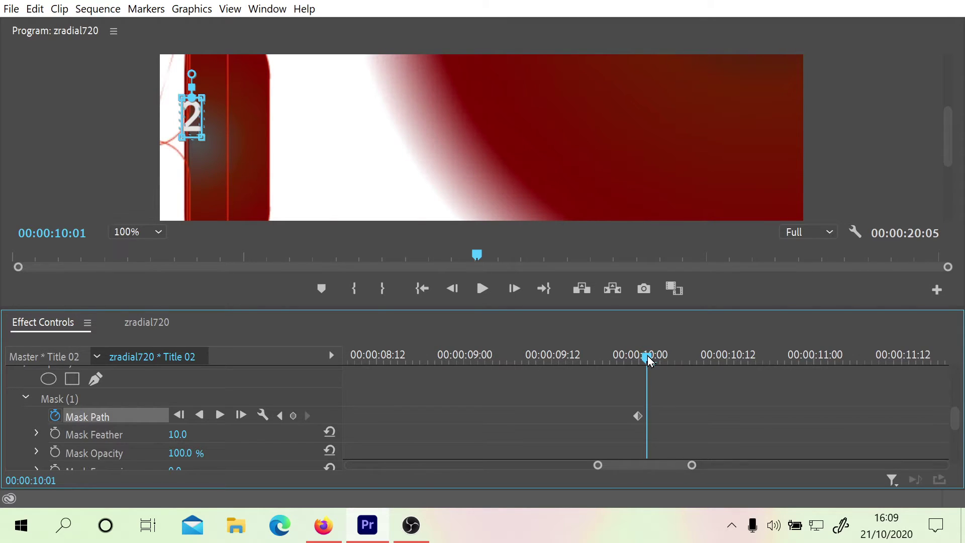
pyautogui.moveTo(648, 358); pyautogui.dragTo(640, 360)
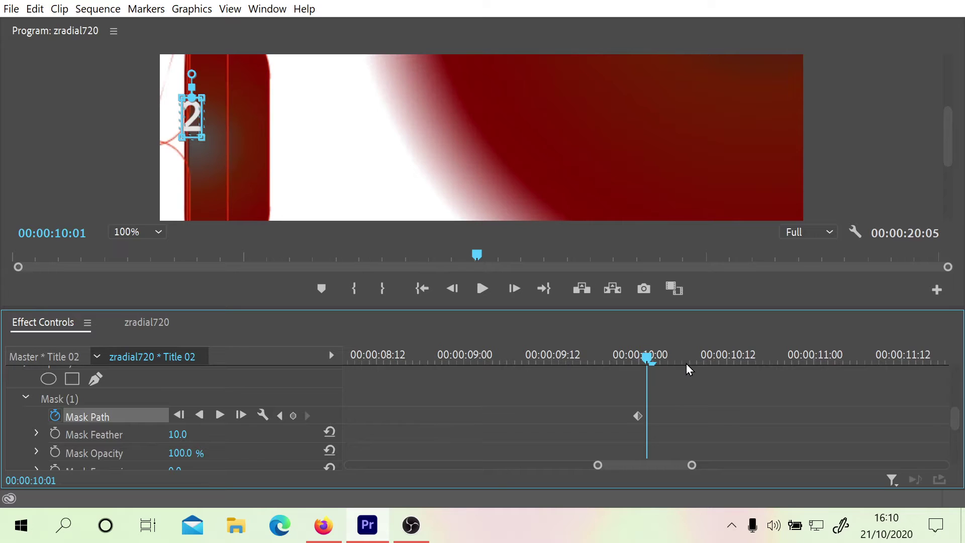
# At 00:00:10:01, move the mask down onto the number 3 and copy the mask keyframe.
pyautogui.moveTo(191, 116); pyautogui.dragTo(195, 167)
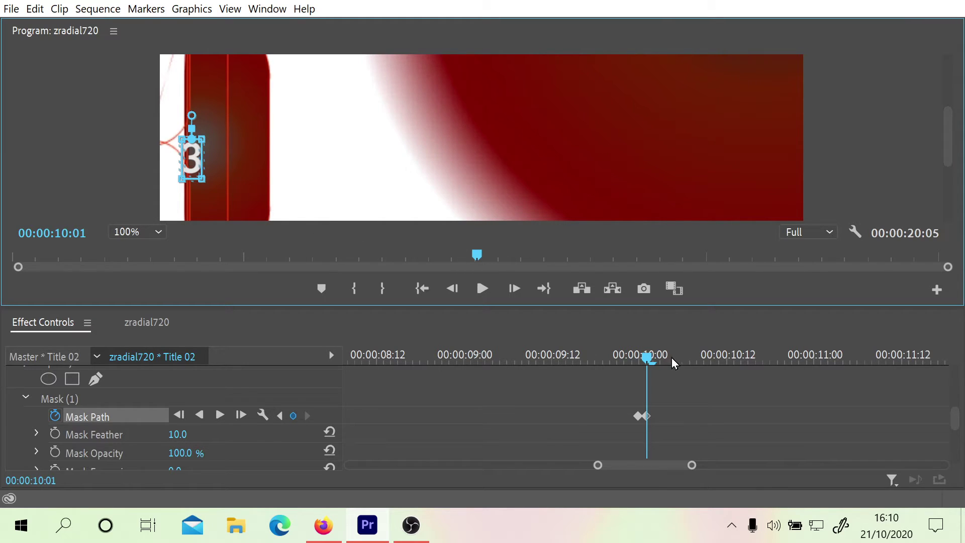
pyautogui.moveTo(672, 359)
pyautogui.mouseDown()
pyautogui.moveTo(620, 357)
pyautogui.moveTo(699, 360)
pyautogui.mouseUp()
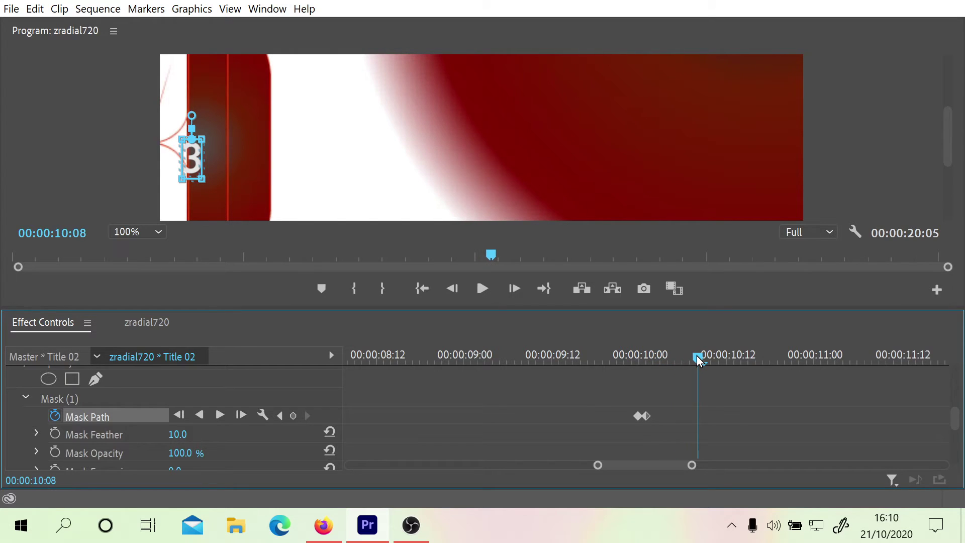
pyautogui.rightClick(648, 416)
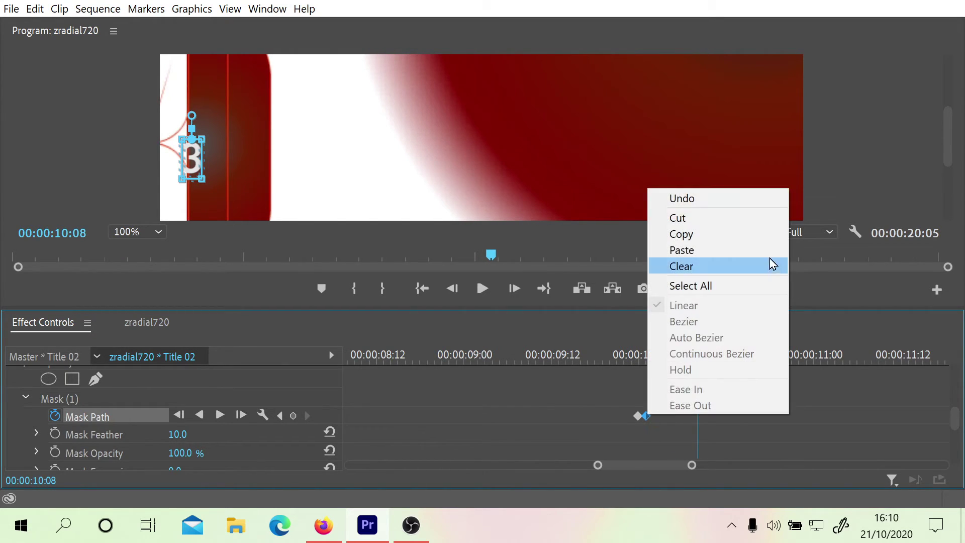
pyautogui.click(724, 235)
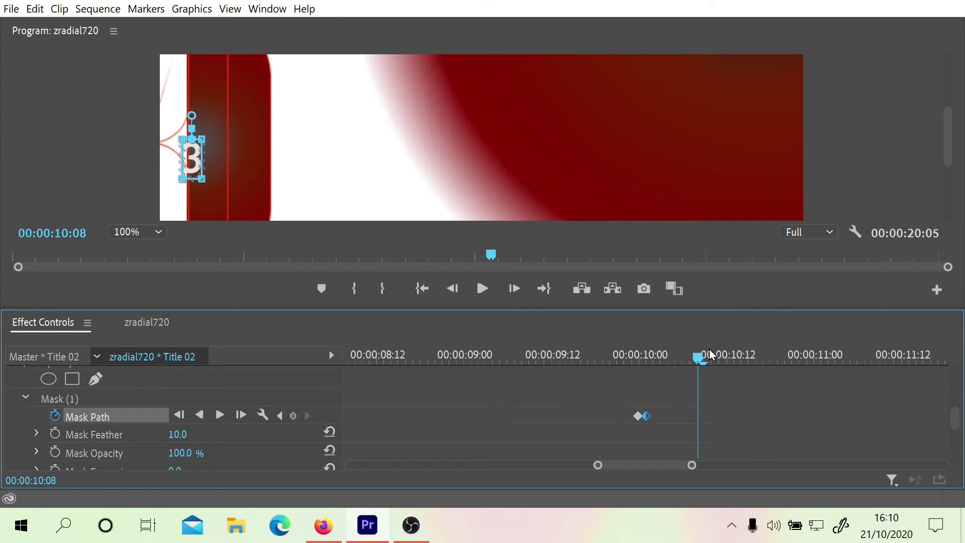
pyautogui.moveTo(693, 465); pyautogui.dragTo(810, 465)
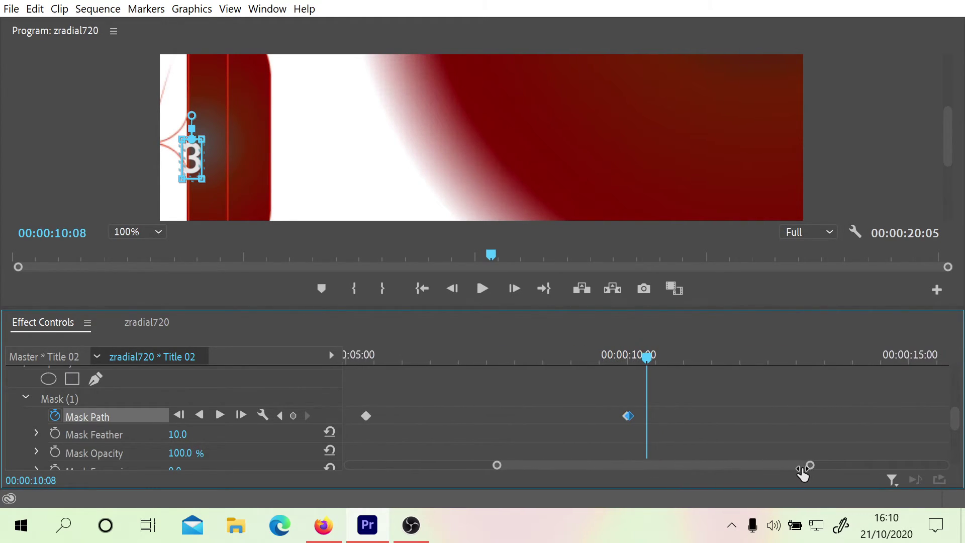
# Add a Mask Path keyframe at 15 seconds to hold the mask on 3.
pyautogui.moveTo(689, 355)
pyautogui.mouseDown()
pyautogui.moveTo(937, 355)
pyautogui.moveTo(921, 357)
pyautogui.mouseUp()
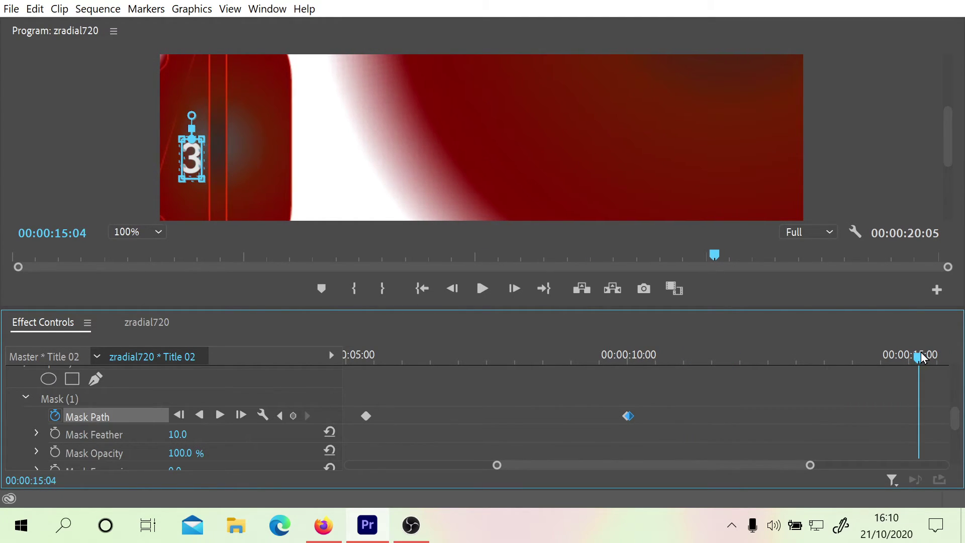
pyautogui.hotkey('ctrl', 'alt', 'k')
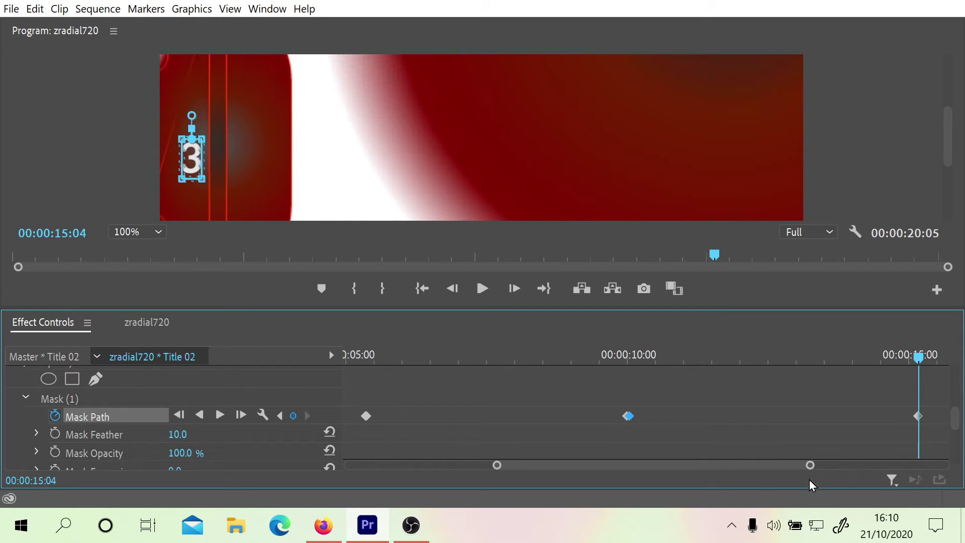
pyautogui.moveTo(807, 468)
pyautogui.mouseDown()
pyautogui.moveTo(765, 472)
pyautogui.moveTo(898, 458)
pyautogui.mouseUp()
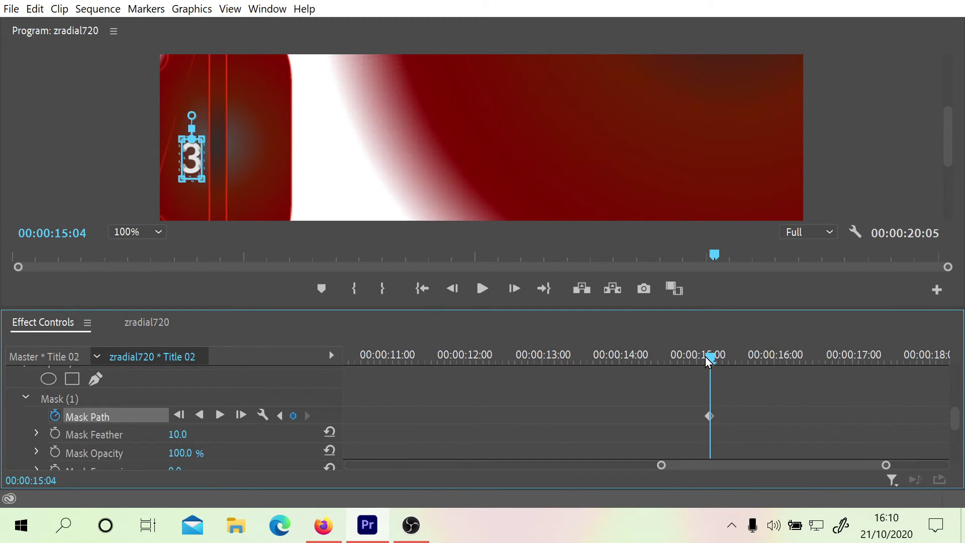
# At 00:00:15:05, drag the mask down onto the number 4.
pyautogui.click(714, 357)
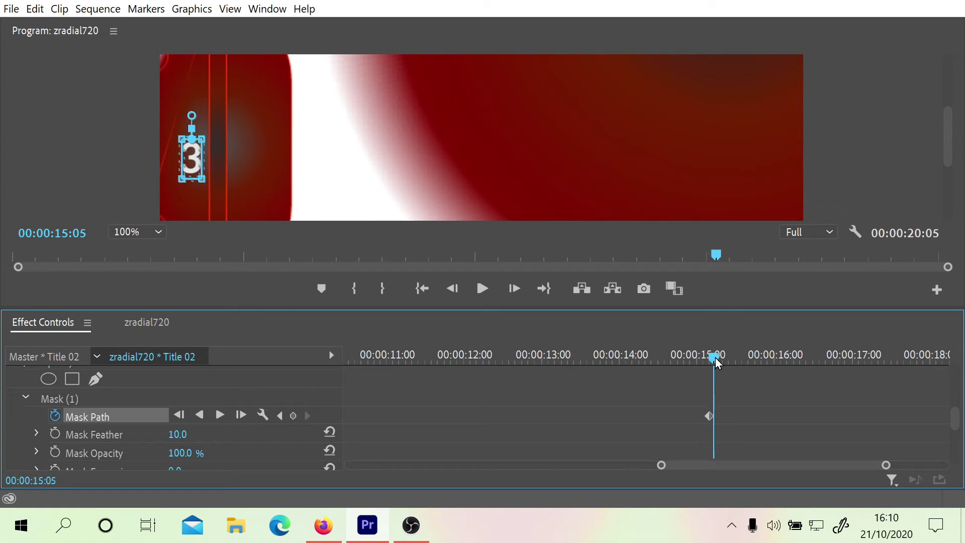
pyautogui.moveTo(887, 465); pyautogui.dragTo(820, 472)
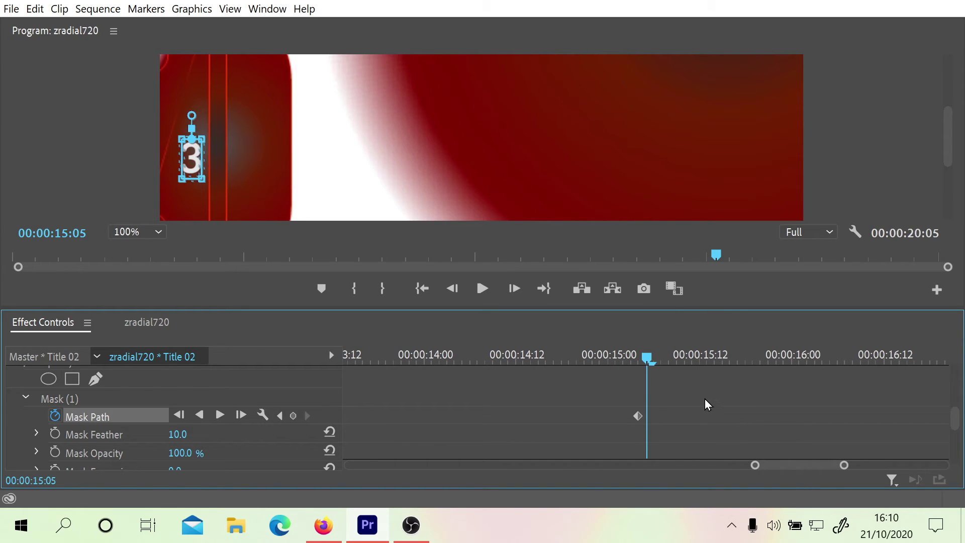
pyautogui.click(191, 160)
pyautogui.moveTo(191, 160); pyautogui.dragTo(191, 201)
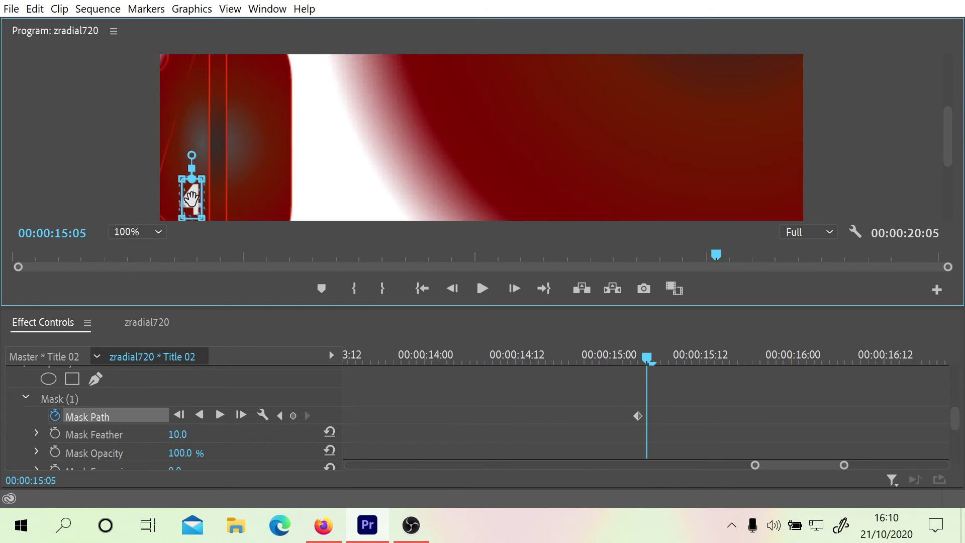
pyautogui.moveTo(191, 200); pyautogui.dragTo(191, 200)
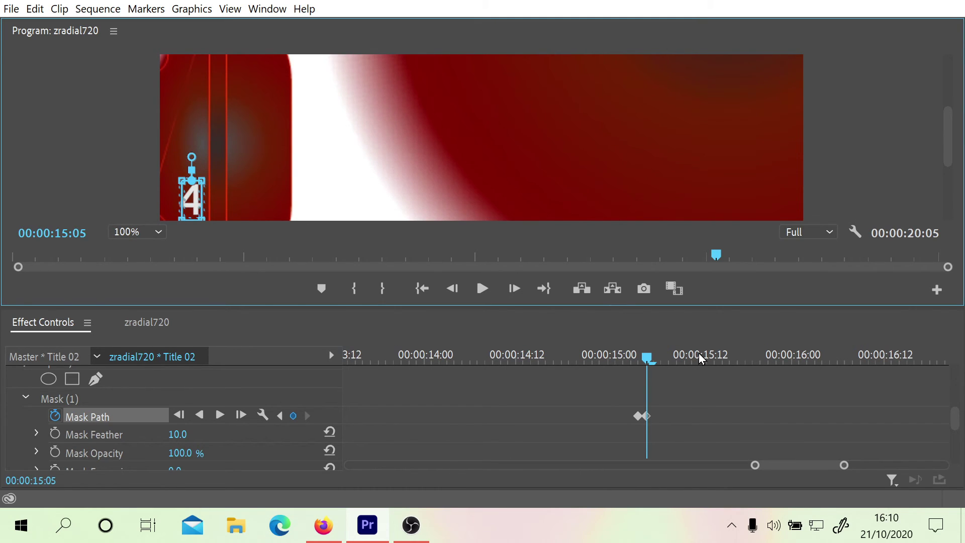
pyautogui.moveTo(651, 360); pyautogui.dragTo(348, 358)
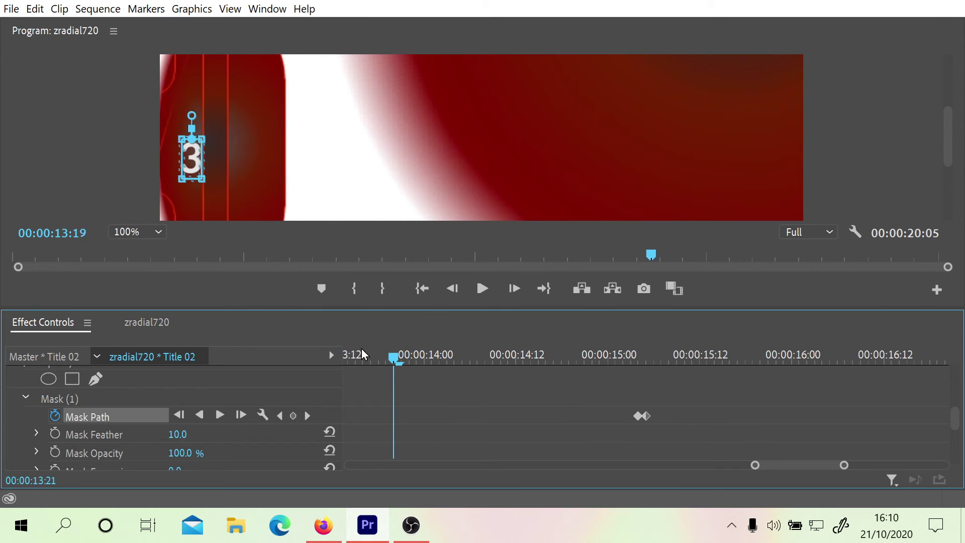
# Play Title 02 from 00:00:00:00 to review the numbers 1-4 revealing in turn.
pyautogui.moveTo(754, 465); pyautogui.dragTo(348, 484)
pyautogui.moveTo(411, 358); pyautogui.dragTo(270, 345)
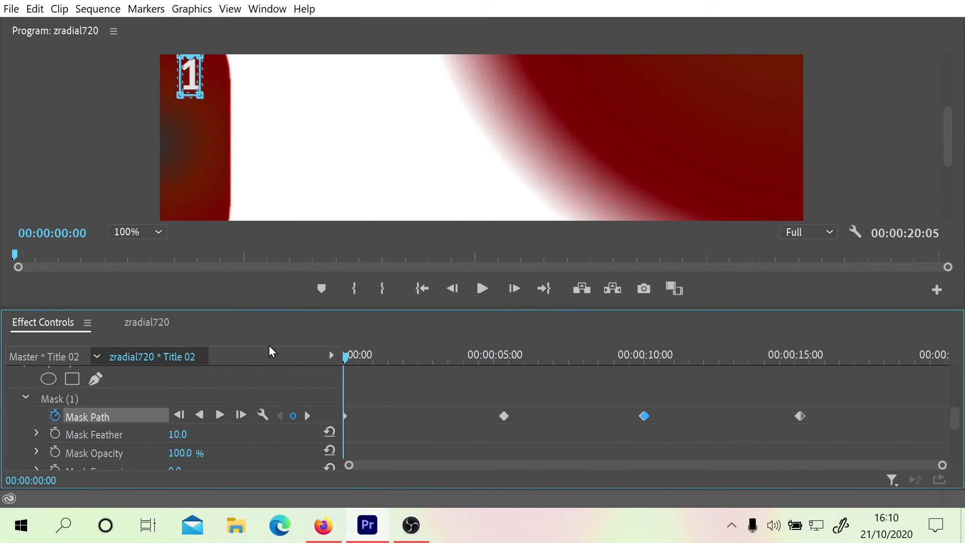
pyautogui.click(482, 289)
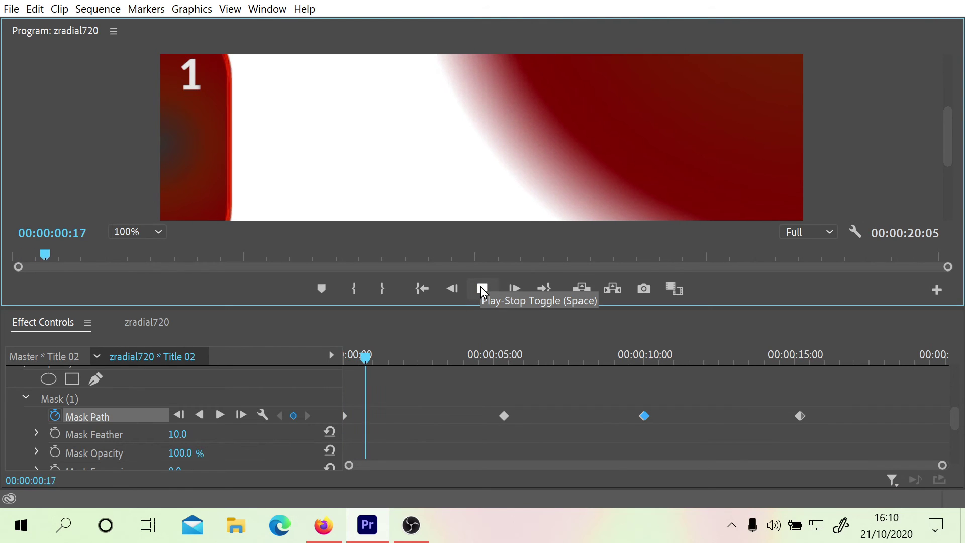